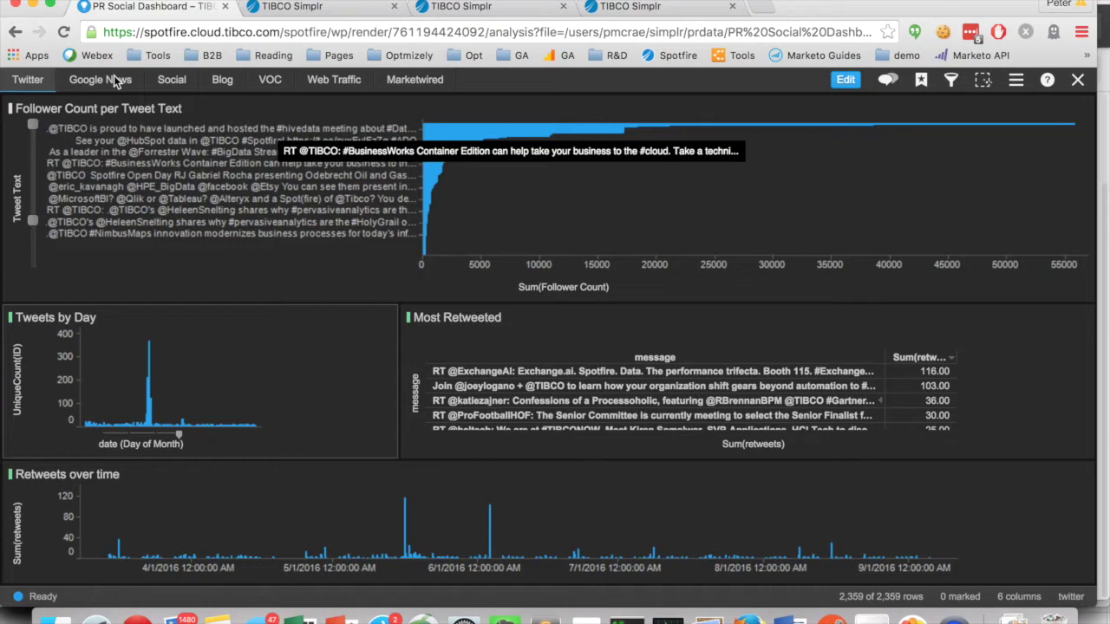
# Step: Review the Google News, Social, Blog, VOC and Marketwired pages of the PR Social Dashboard
pyautogui.click(114, 80)
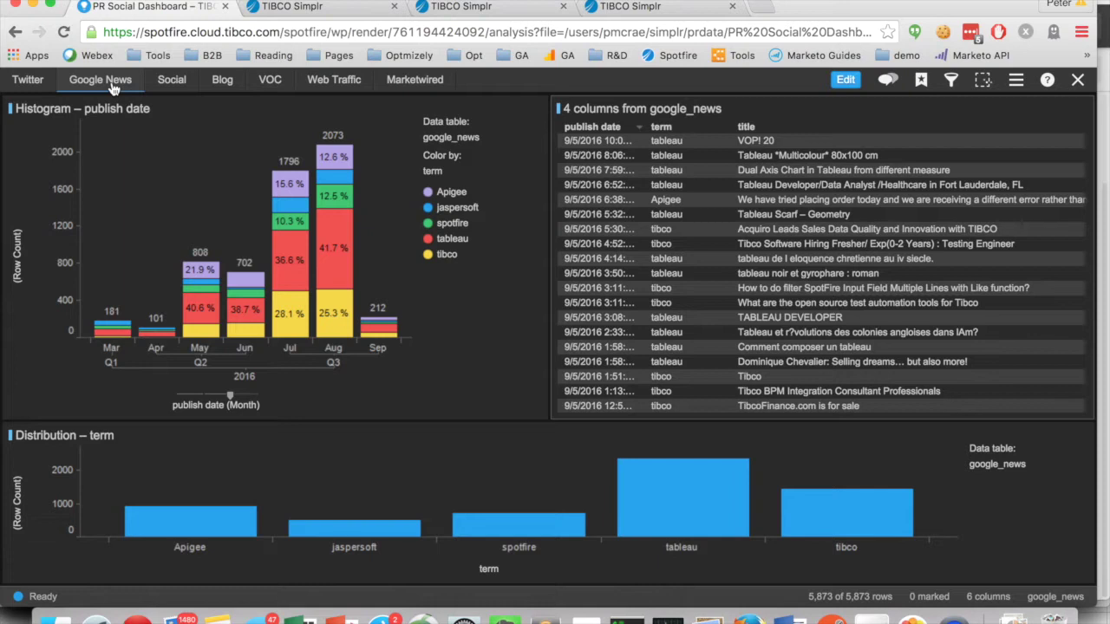
pyautogui.click(174, 85)
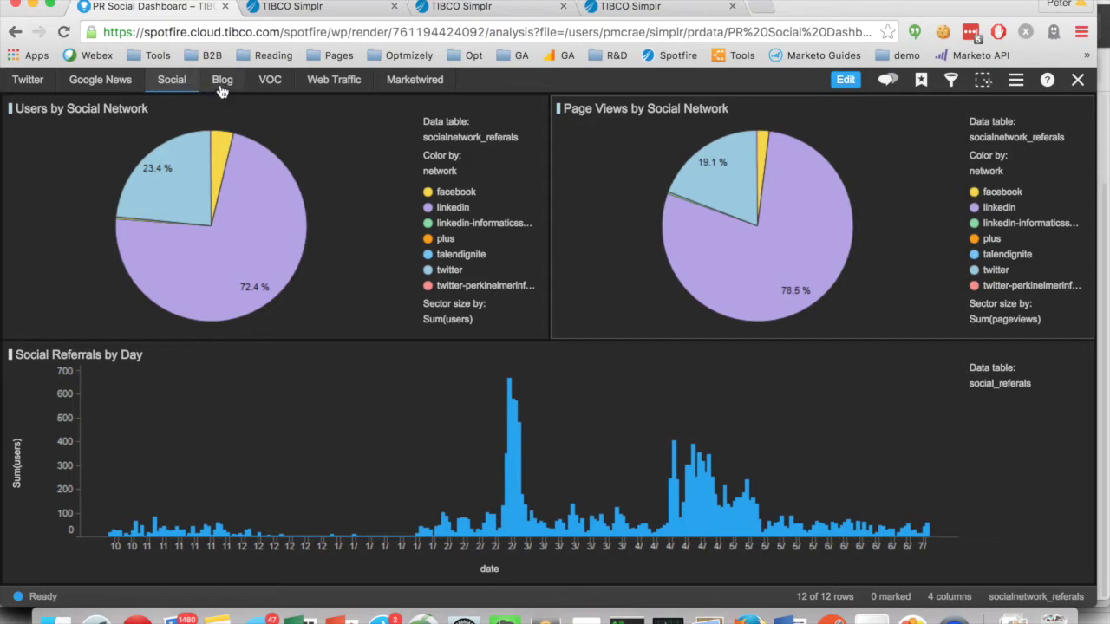
pyautogui.click(222, 87)
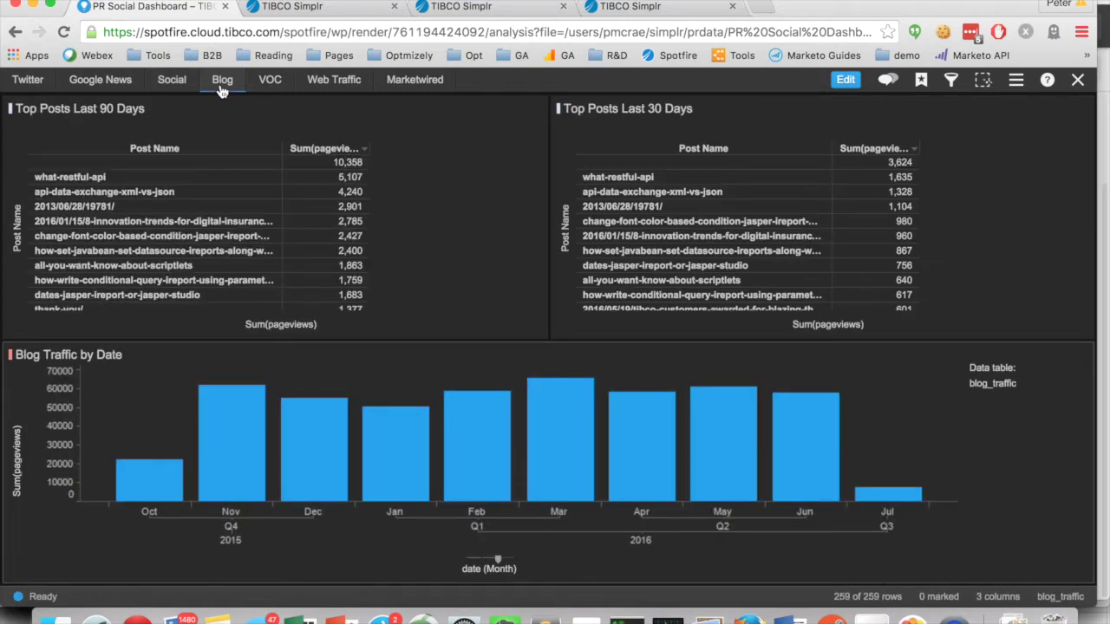
pyautogui.click(267, 86)
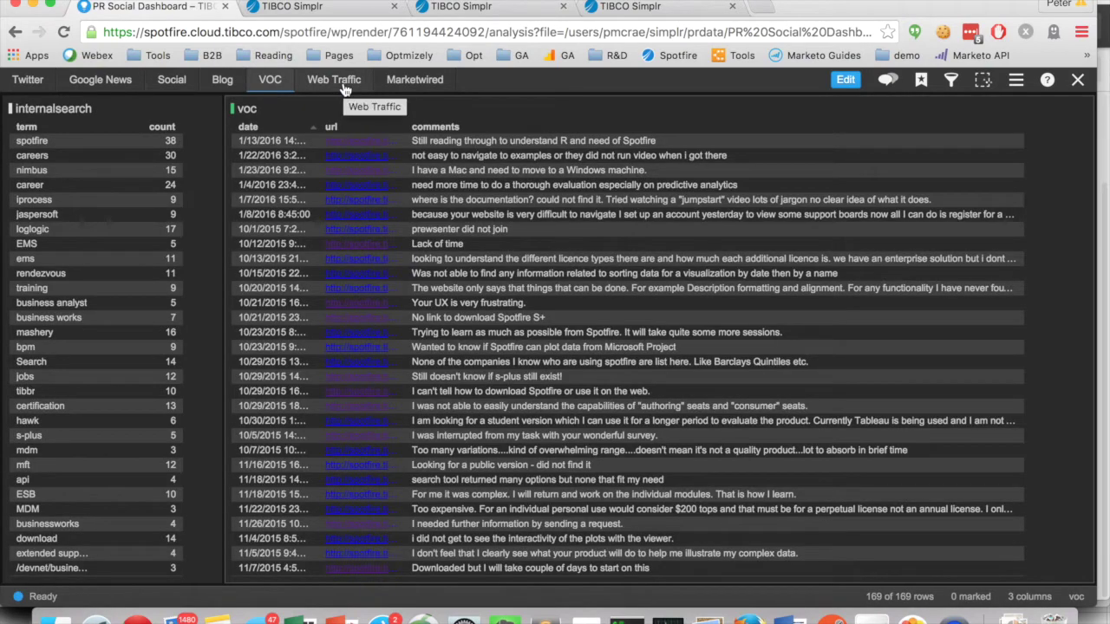
pyautogui.click(401, 88)
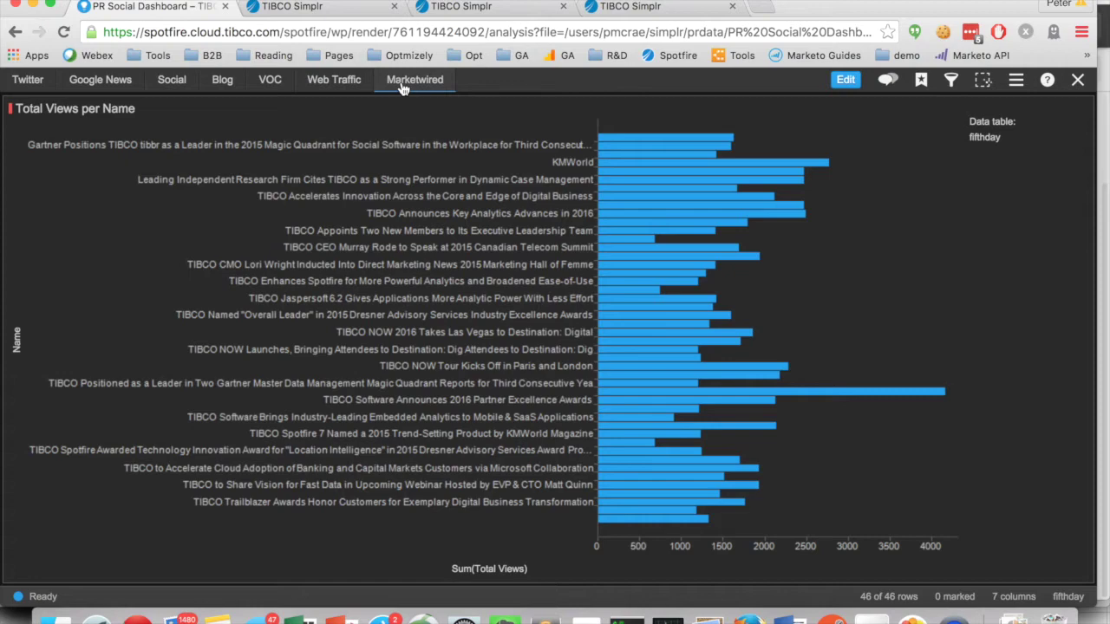
# Step: Switch to TIBCO Simplr and examine the trigger timer and RSS feed actions of the PR Automation - Google News and Twitter 1 flow
pyautogui.click(322, 6)
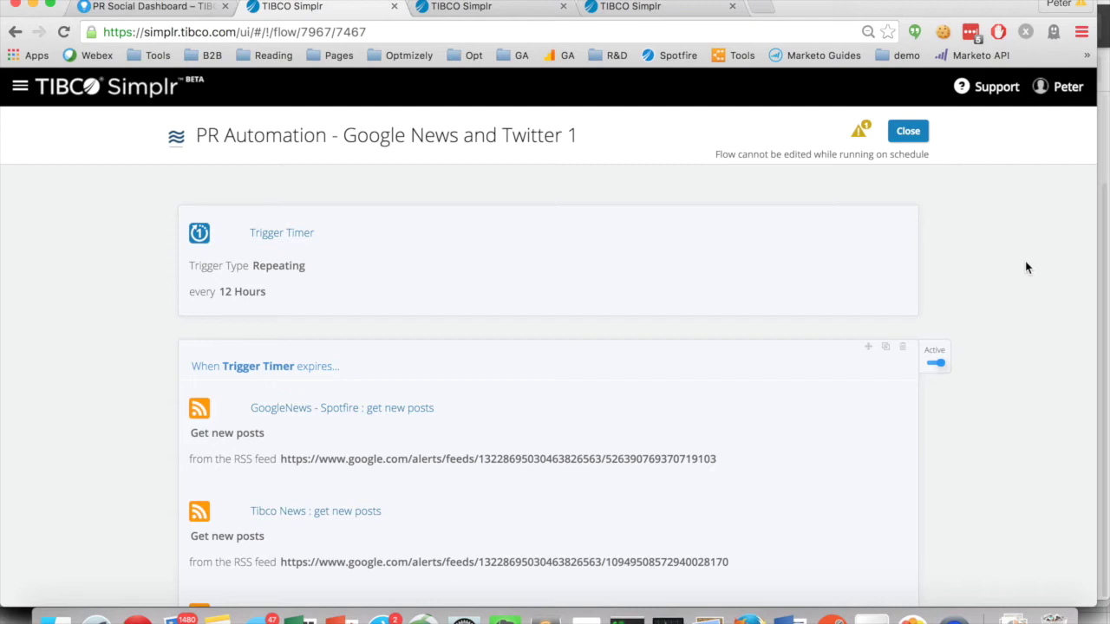
pyautogui.scroll(-1, 1026, 266)
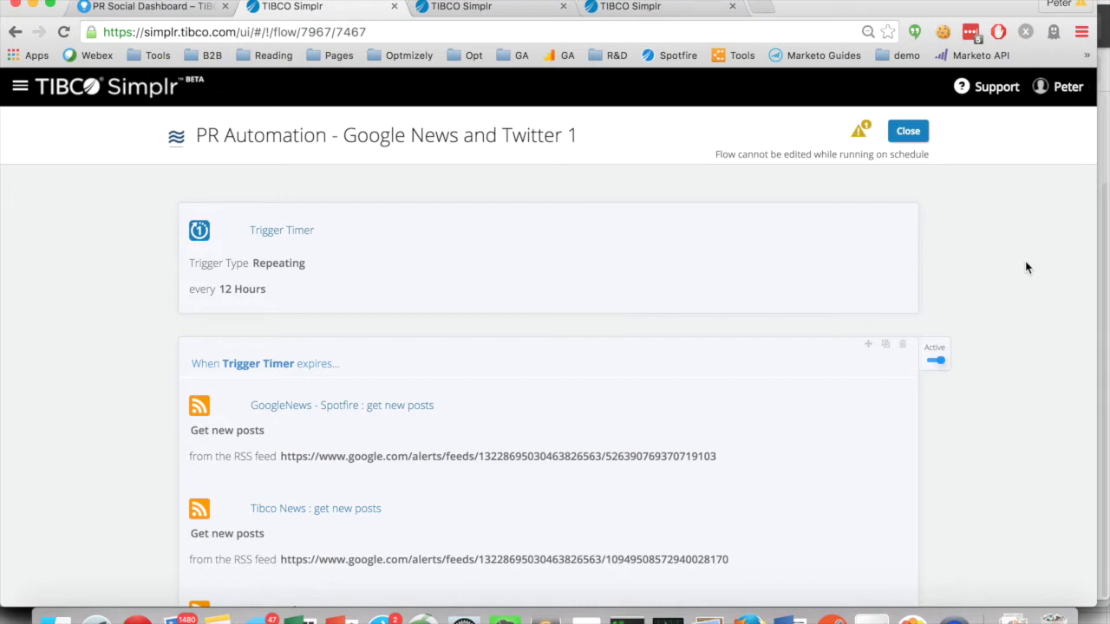
pyautogui.scroll(-5, 1026, 267)
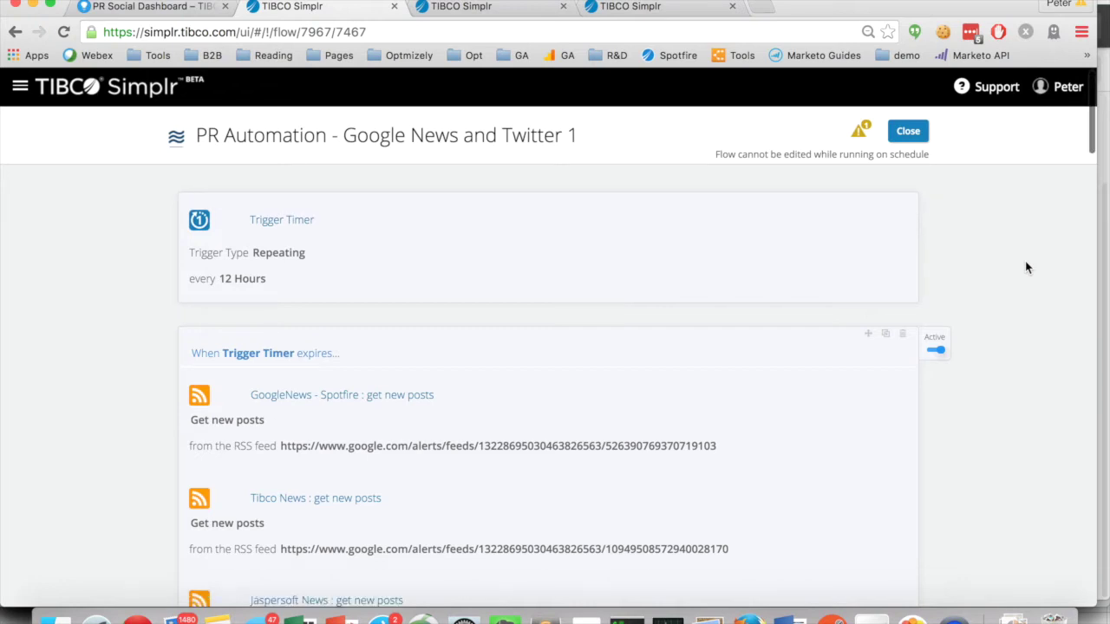
pyautogui.scroll(-3, 1026, 267)
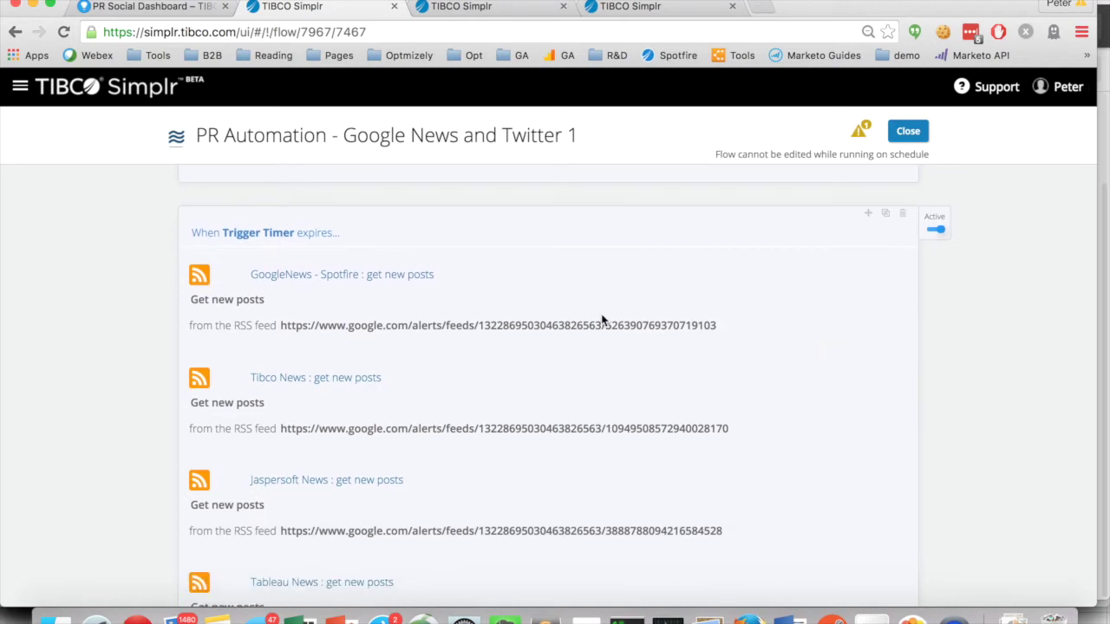
pyautogui.scroll(-1, 1006, 289)
pyautogui.scroll(-1, 1005, 289)
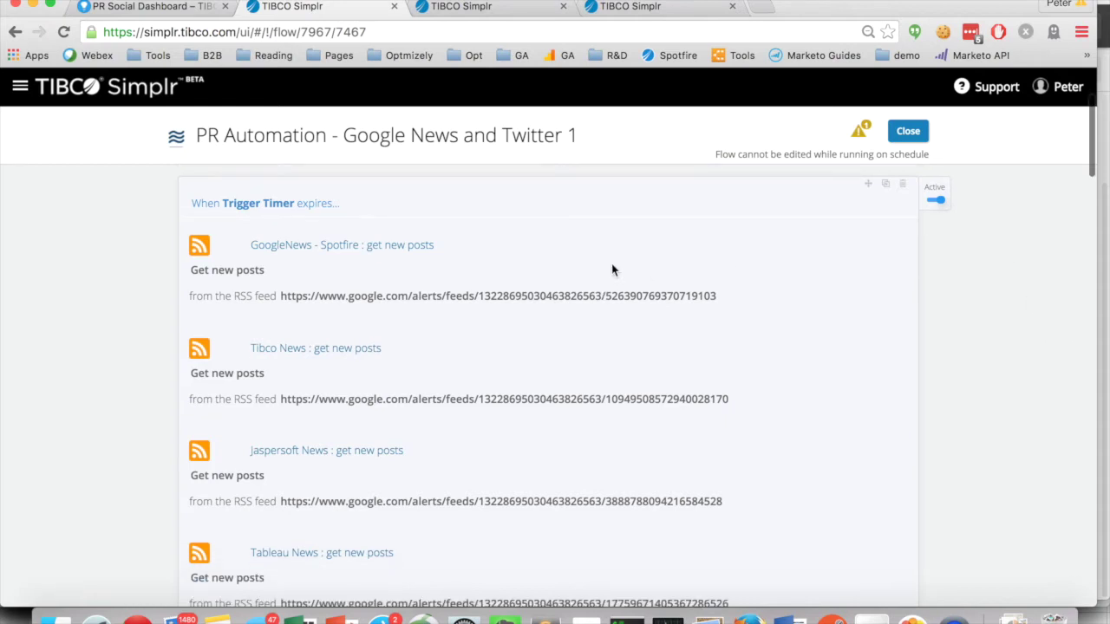
pyautogui.scroll(-1, 982, 265)
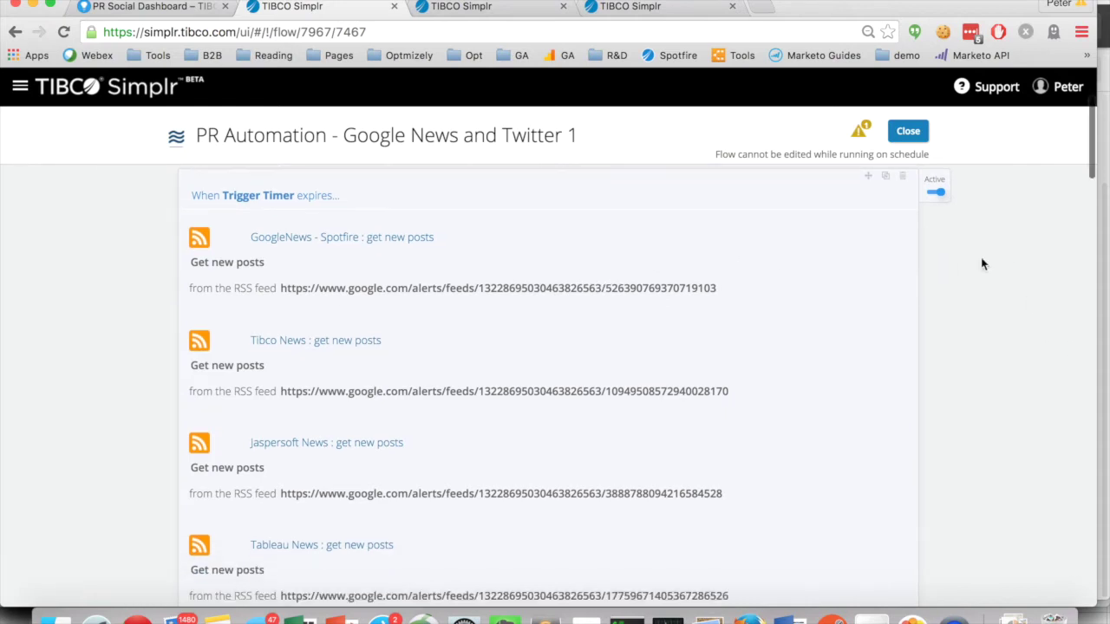
pyautogui.scroll(-1, 964, 231)
pyautogui.scroll(-4, 963, 228)
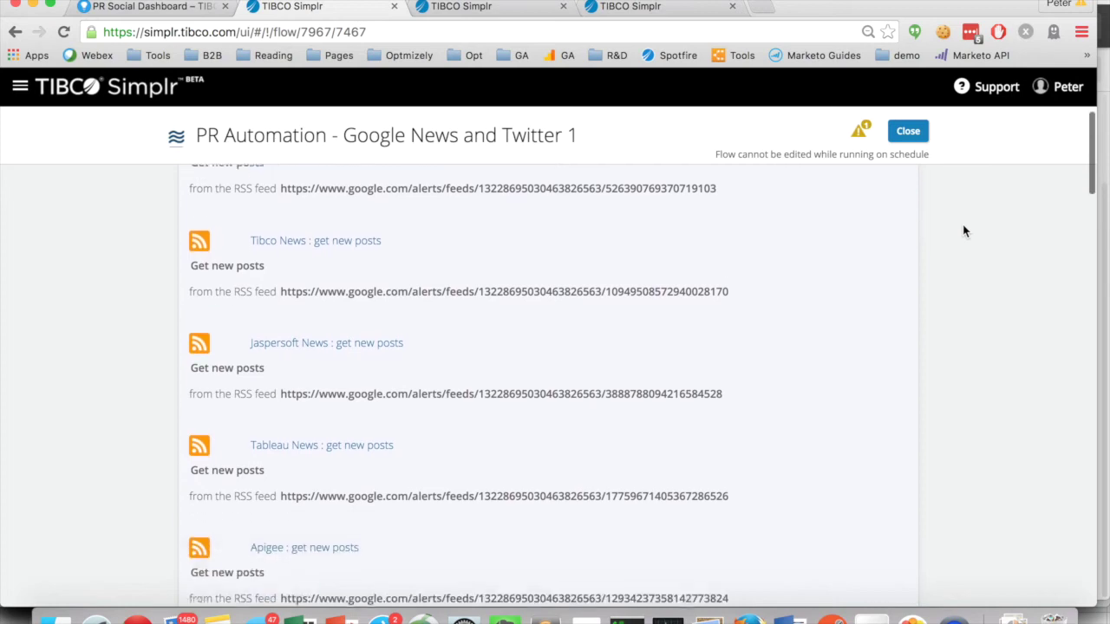
# Step: Examine how the flow maps each RSS news feed's fields into the GoogleNews worksheet of the PR spreadsheet
pyautogui.scroll(-15, 983, 256)
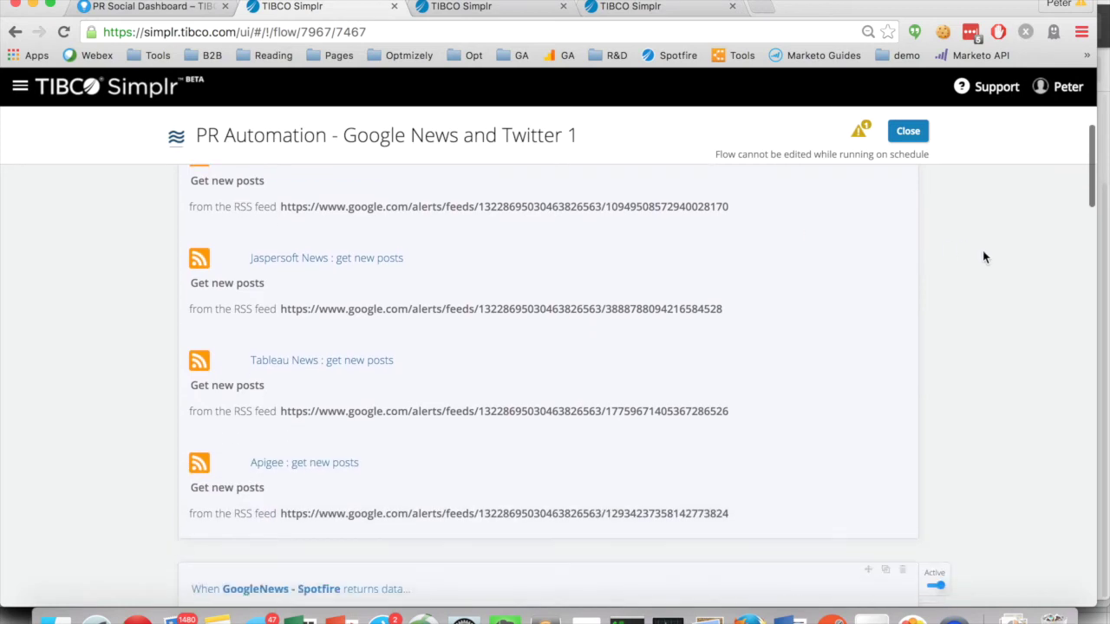
pyautogui.scroll(-3, 983, 257)
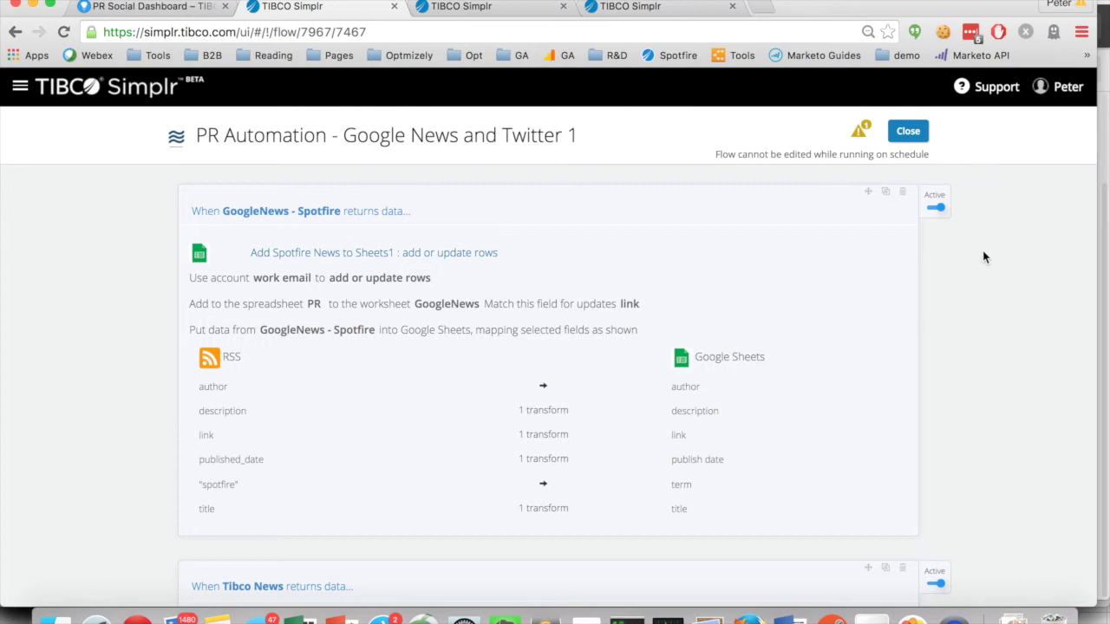
pyautogui.scroll(-1, 983, 256)
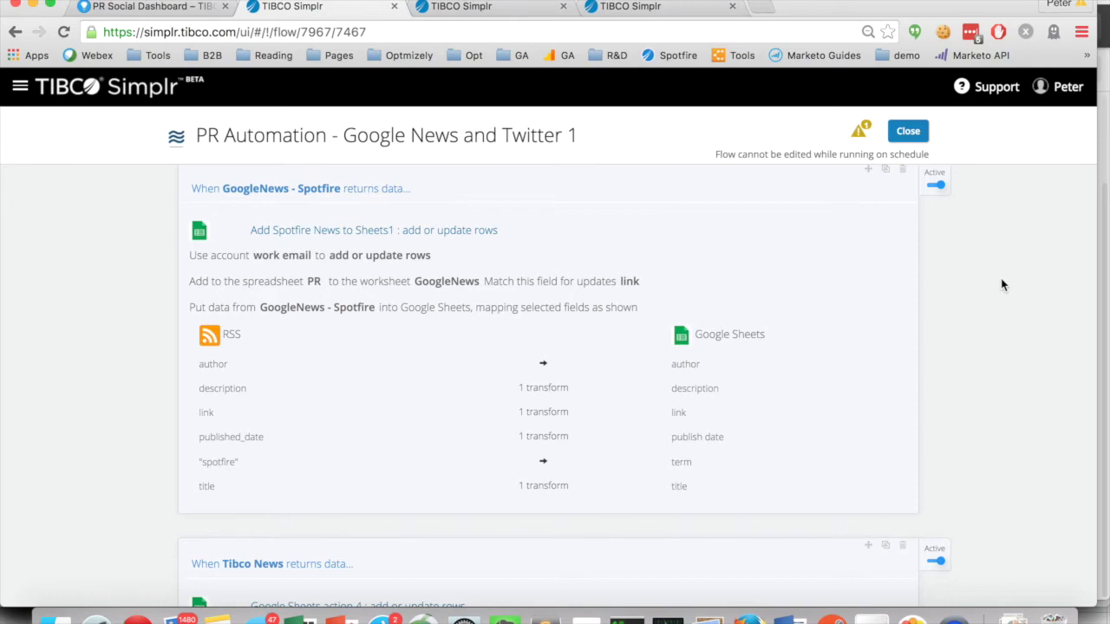
pyautogui.scroll(-5, 1001, 285)
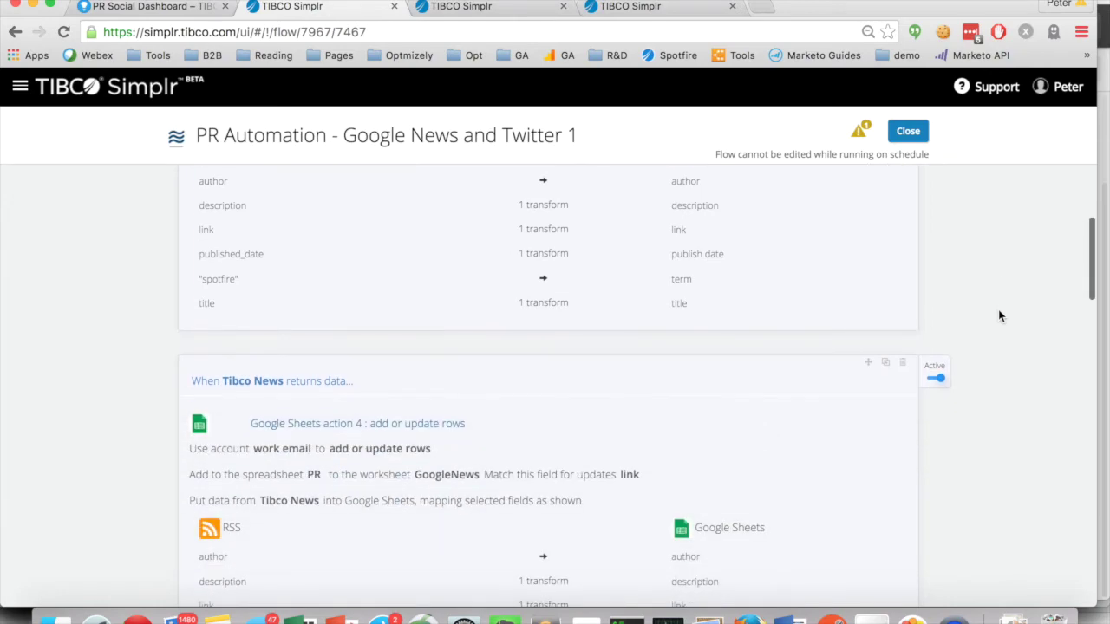
pyautogui.scroll(-8, 998, 307)
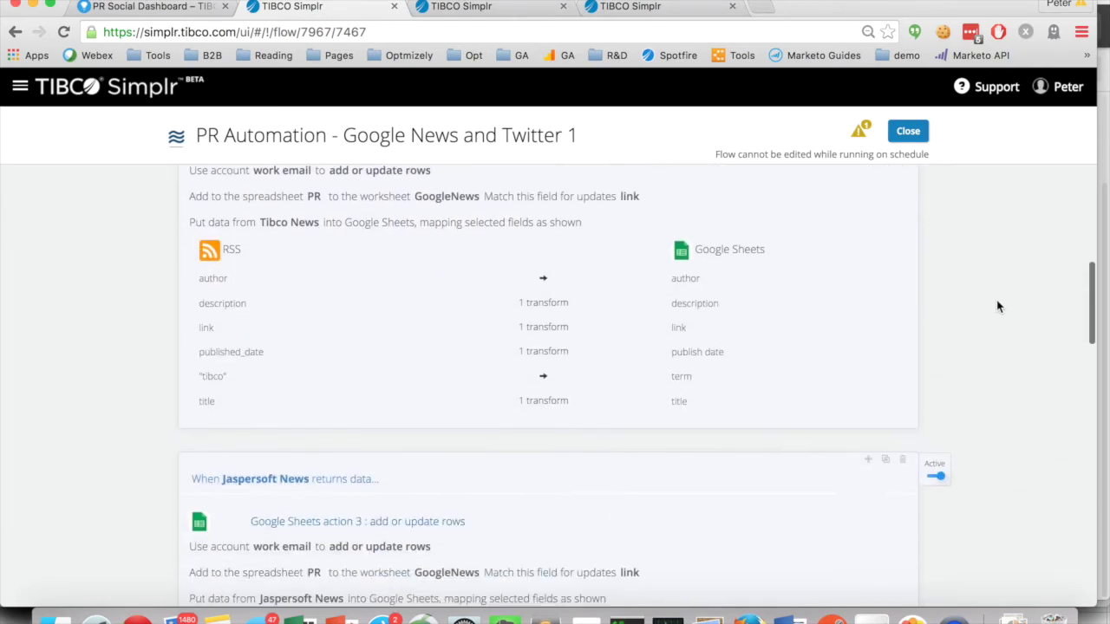
pyautogui.scroll(-20, 999, 307)
pyautogui.scroll(-6, 998, 307)
pyautogui.scroll(-3, 997, 310)
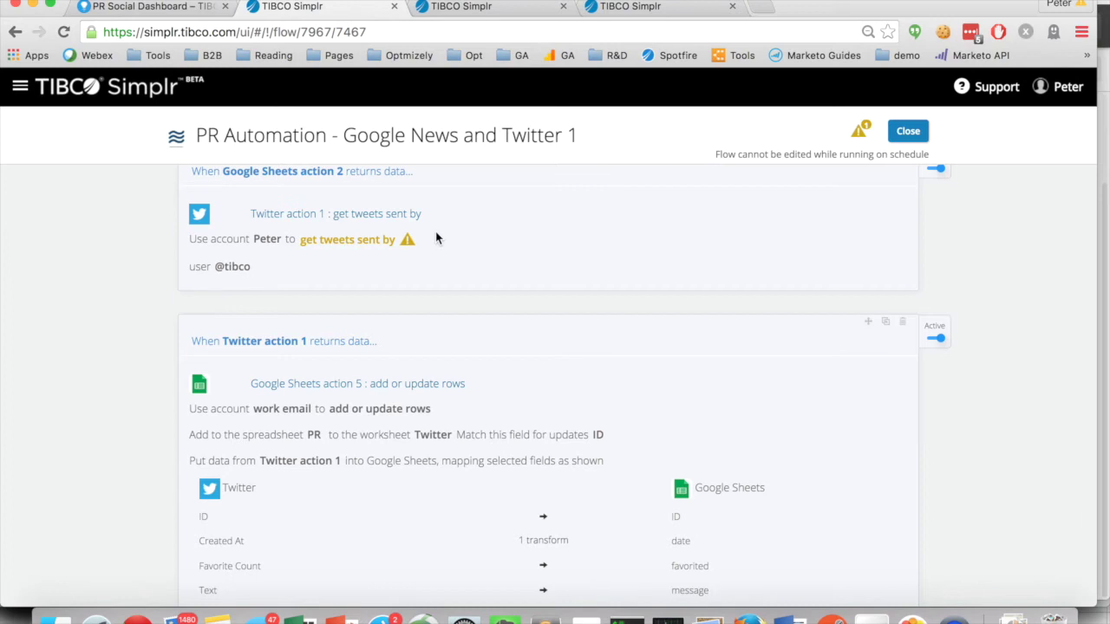
pyautogui.scroll(-1, 954, 217)
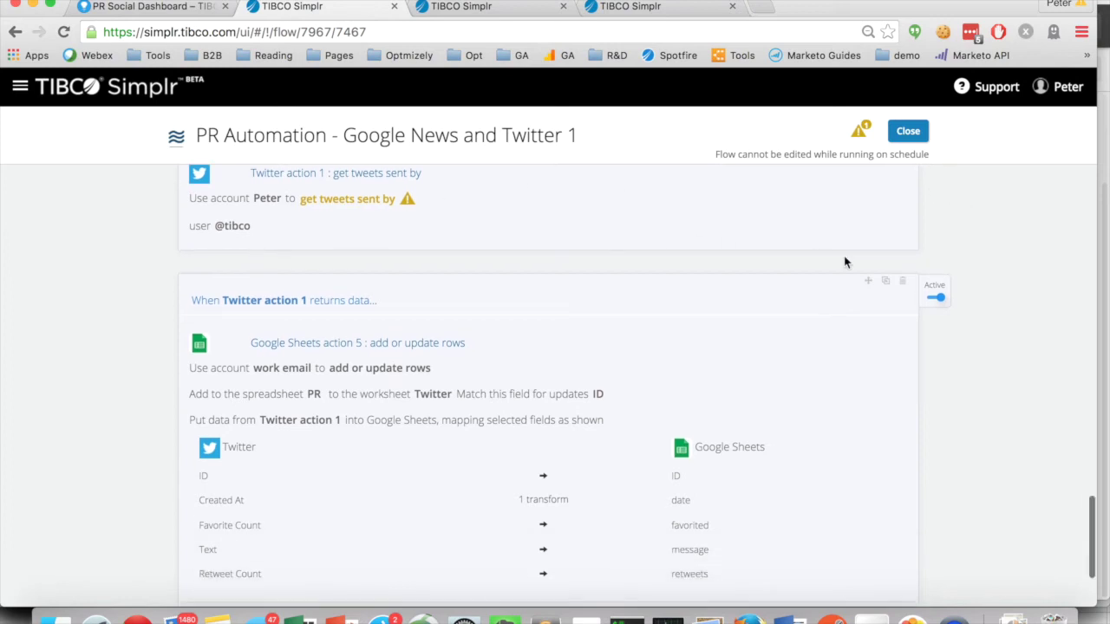
pyautogui.scroll(-2, 1045, 252)
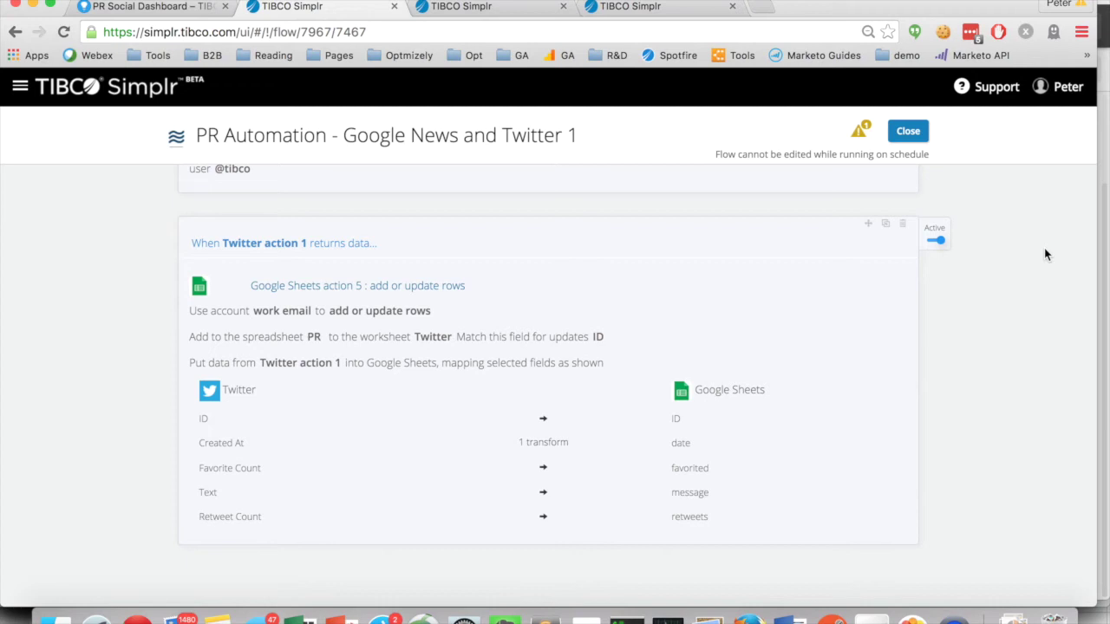
pyautogui.scroll(-1, 1027, 254)
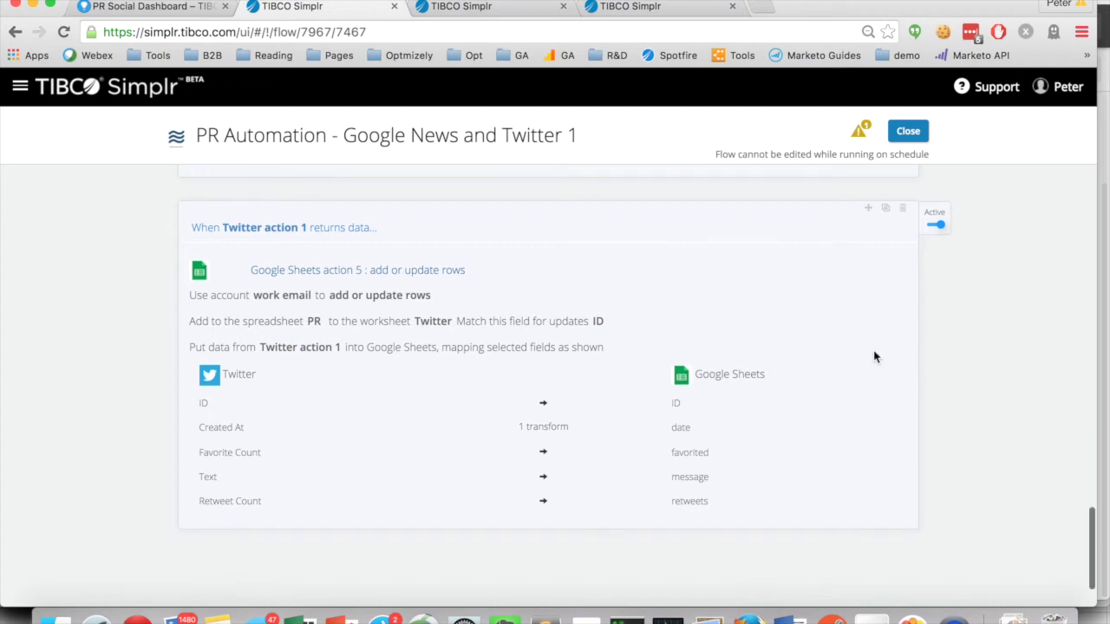
# Step: Examine the PR Automation - Google Analytics flow, from its timer and web traffic query through the action saving internal search data
pyautogui.click(462, 8)
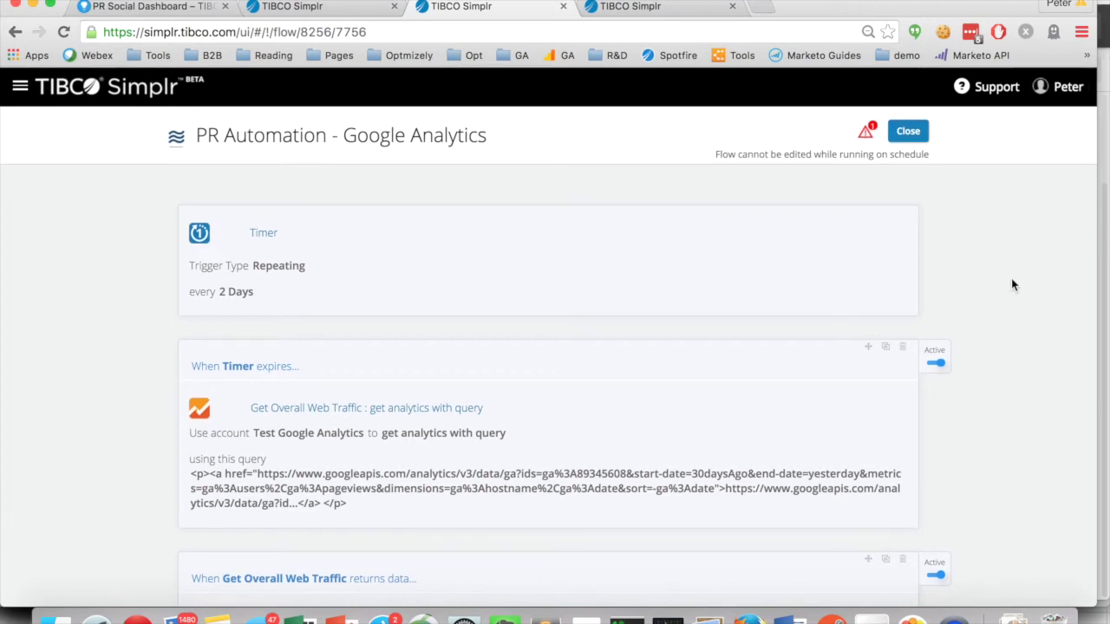
pyautogui.scroll(-2, 1002, 272)
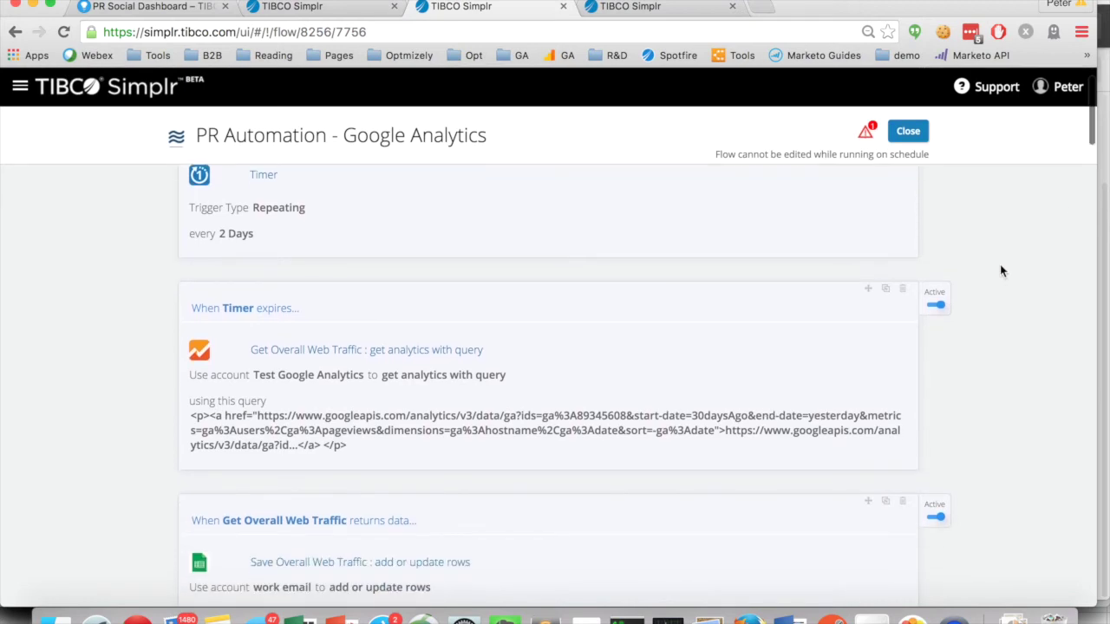
pyautogui.scroll(-1, 1000, 271)
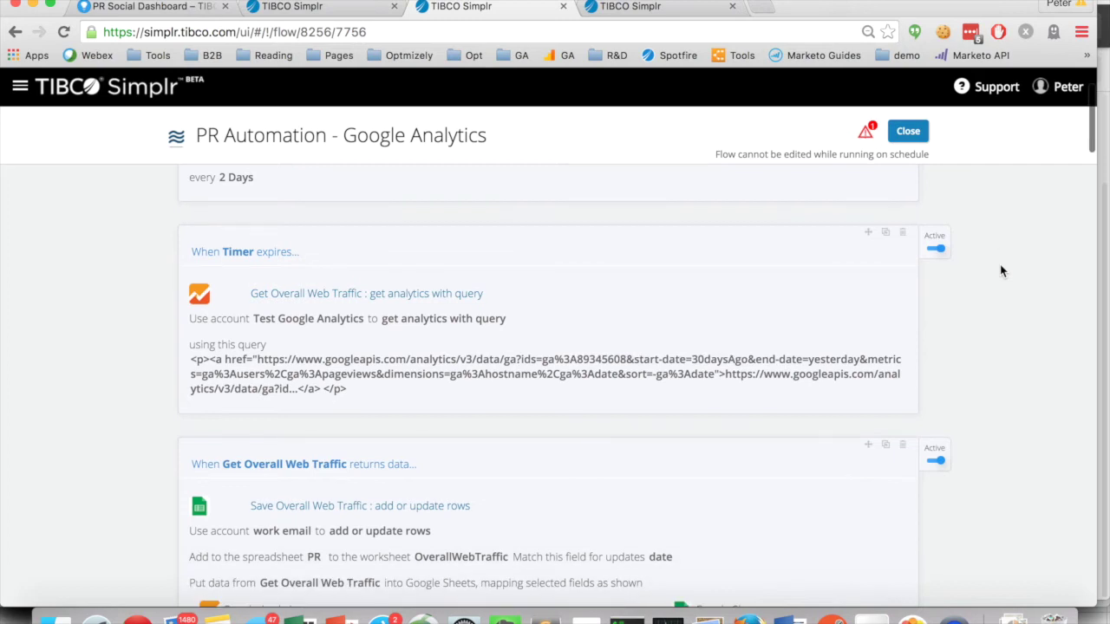
pyautogui.scroll(-2, 993, 337)
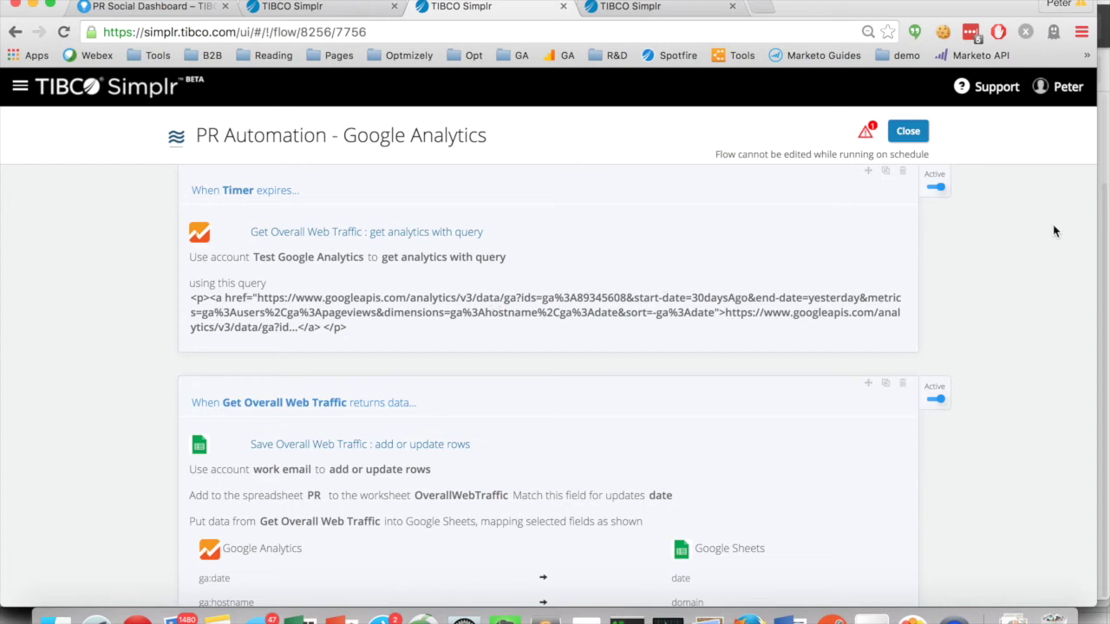
pyautogui.scroll(-5, 1054, 231)
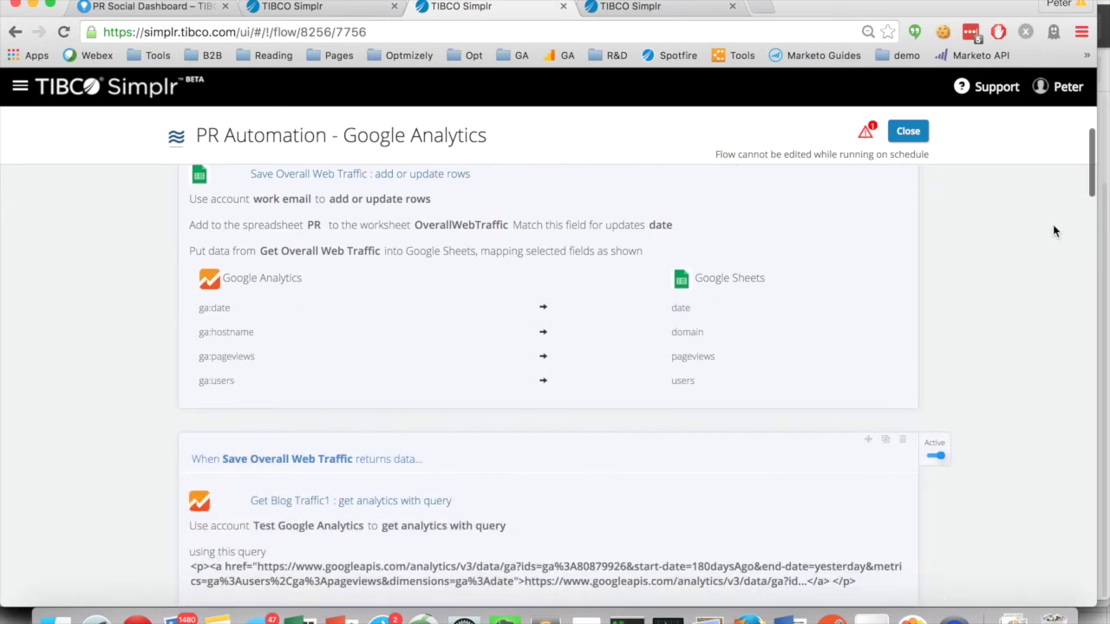
pyautogui.scroll(-2, 1016, 280)
pyautogui.scroll(-20, 1016, 279)
pyautogui.scroll(-15, 1016, 280)
pyautogui.scroll(-15, 1016, 282)
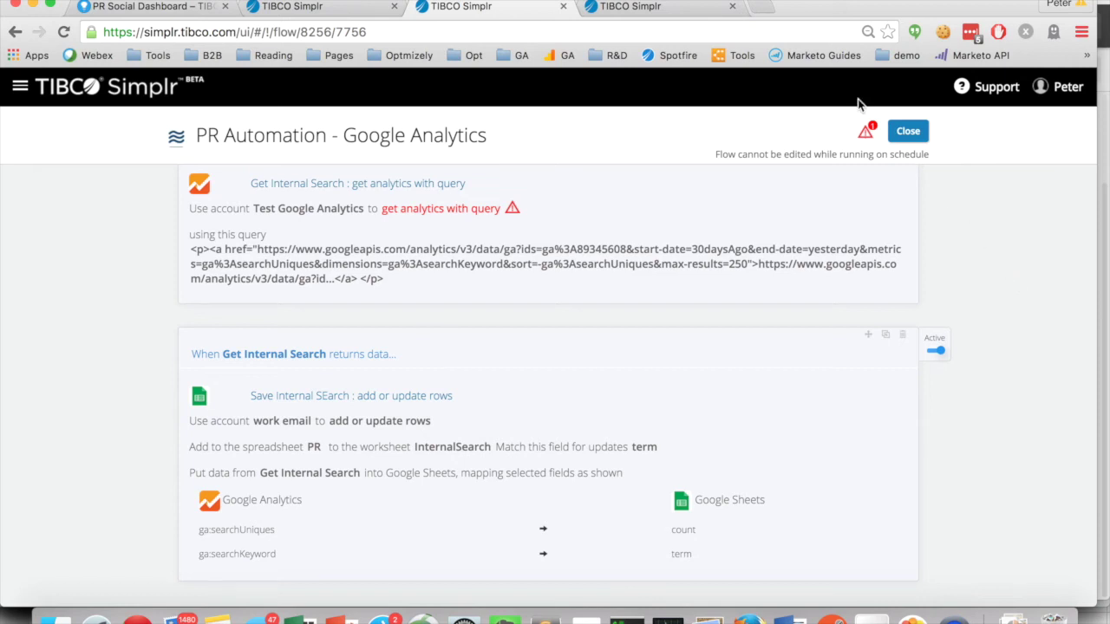
# Step: Review the PR Automation - Spotfire Load flow's actions that get rows from PR worksheets and create Spotfire files in /prdata
pyautogui.click(649, 12)
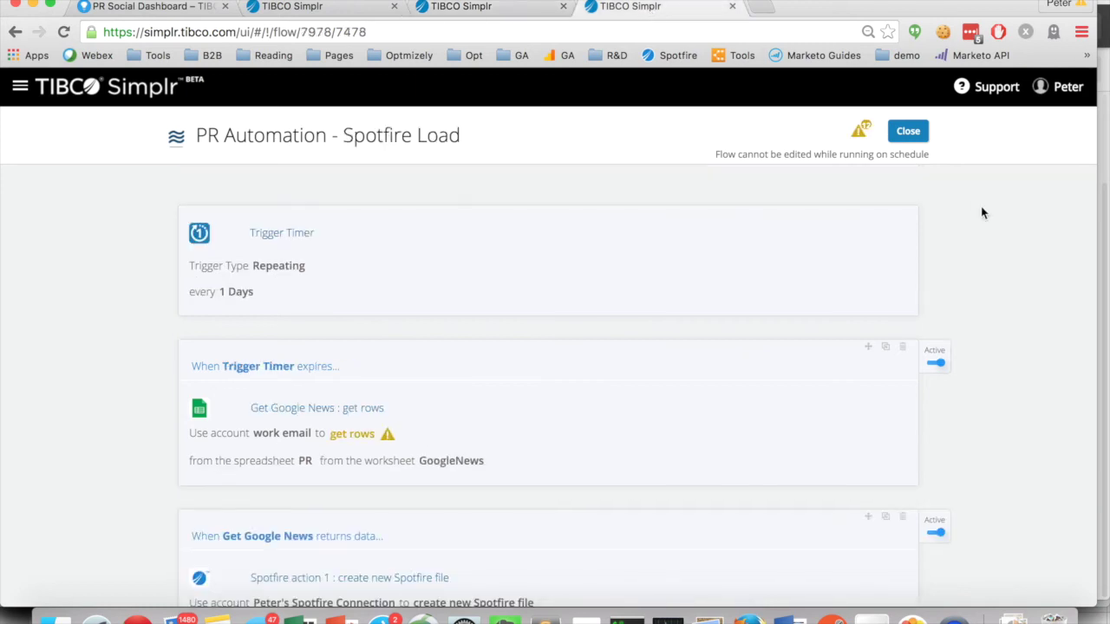
pyautogui.scroll(-2, 982, 212)
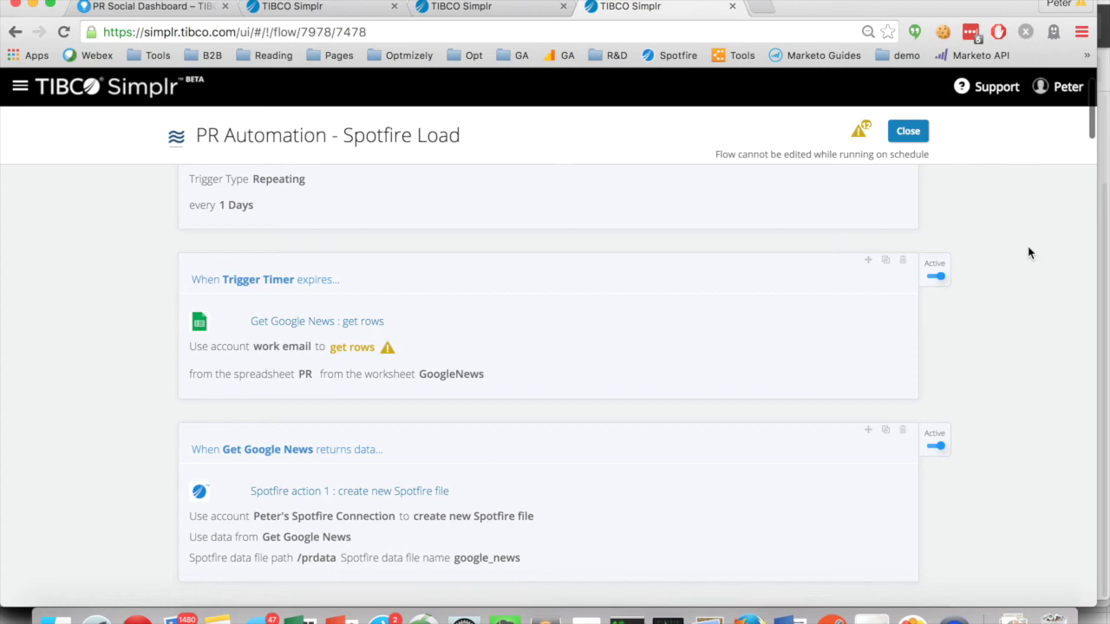
pyautogui.scroll(-5, 1030, 252)
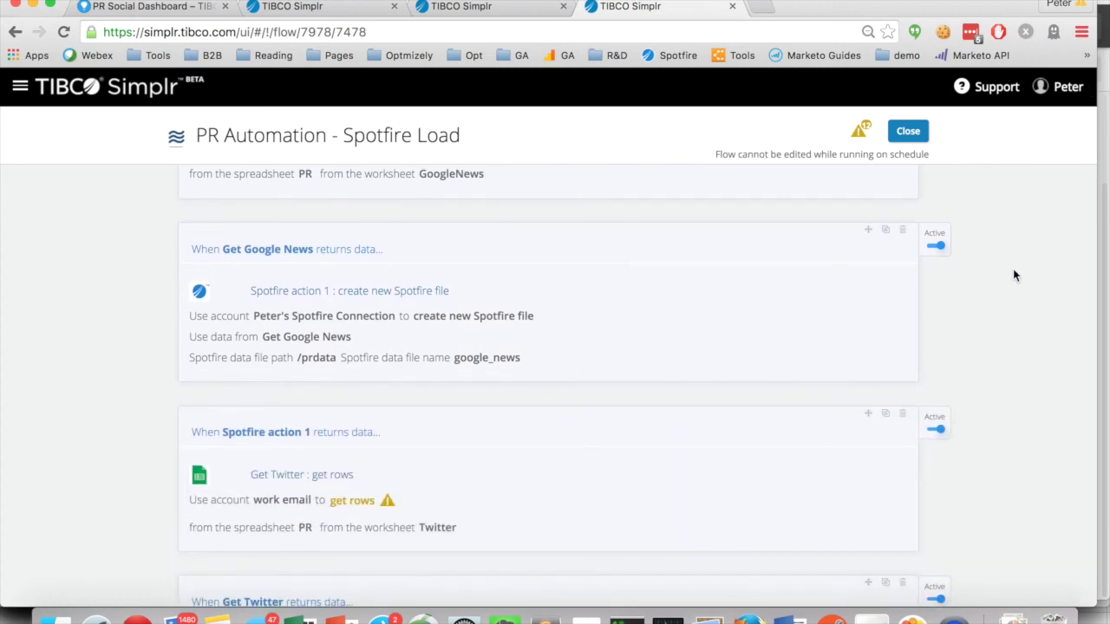
pyautogui.scroll(-15, 1015, 275)
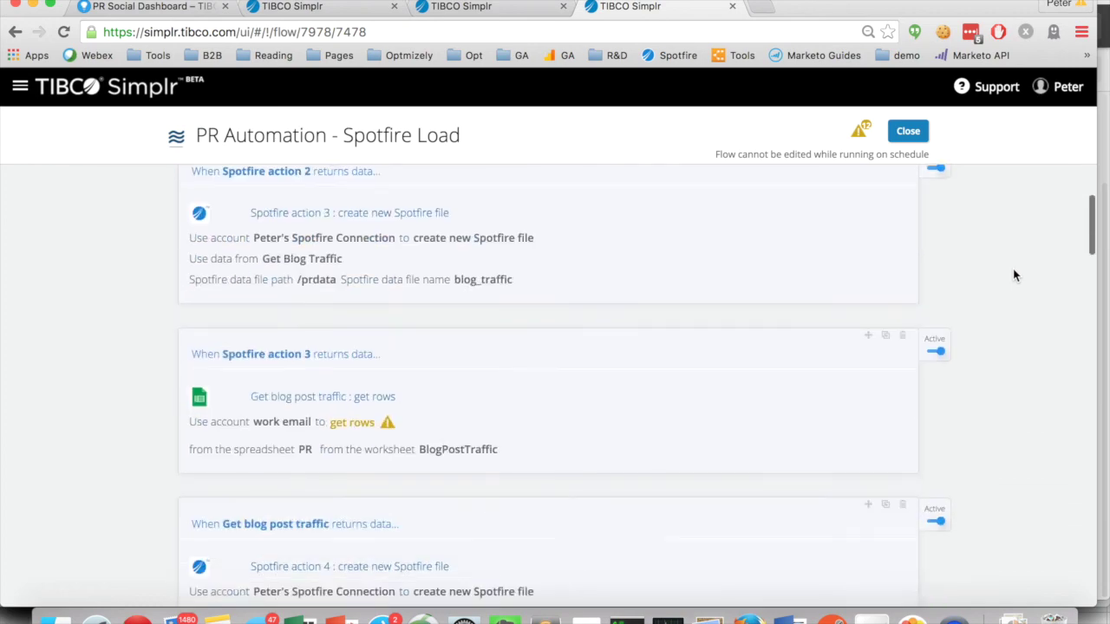
pyautogui.scroll(-10, 1015, 275)
pyautogui.scroll(-15, 1014, 275)
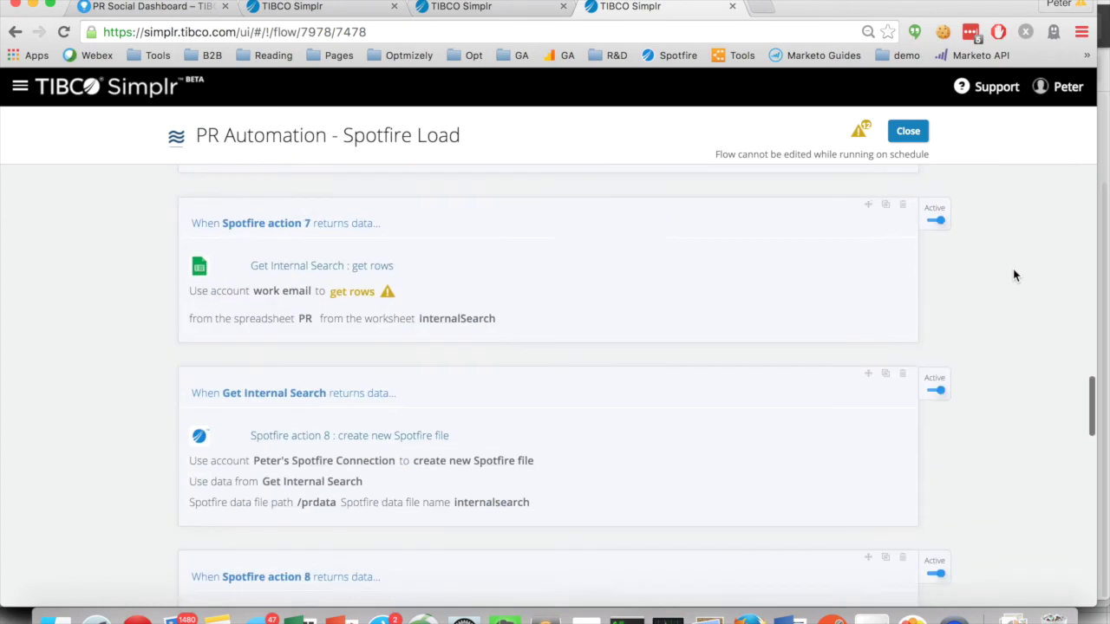
pyautogui.scroll(-8, 1015, 275)
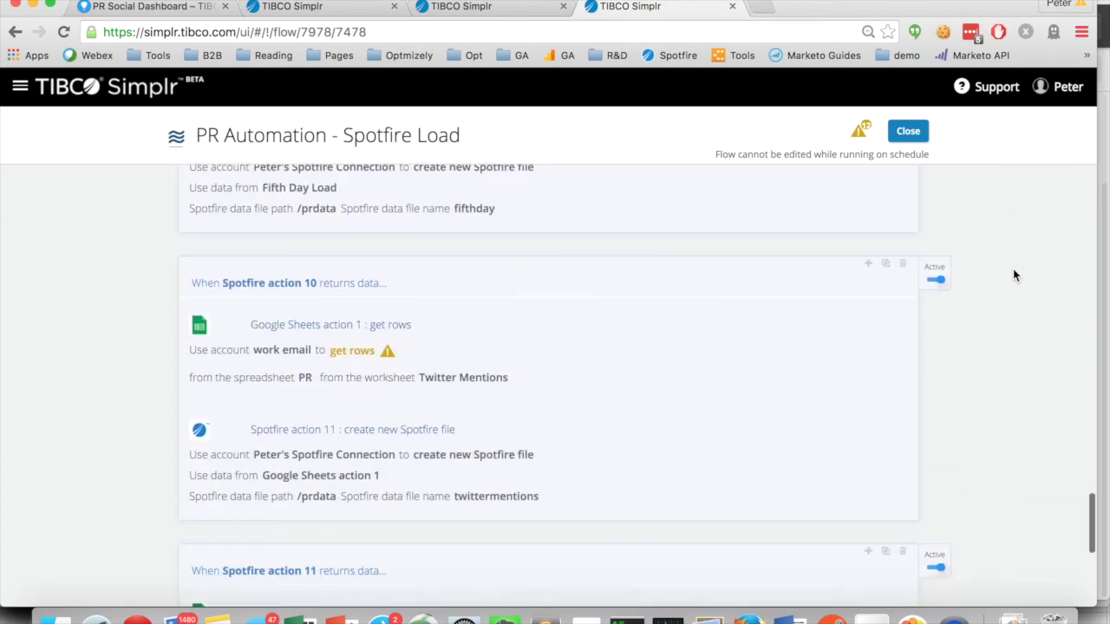